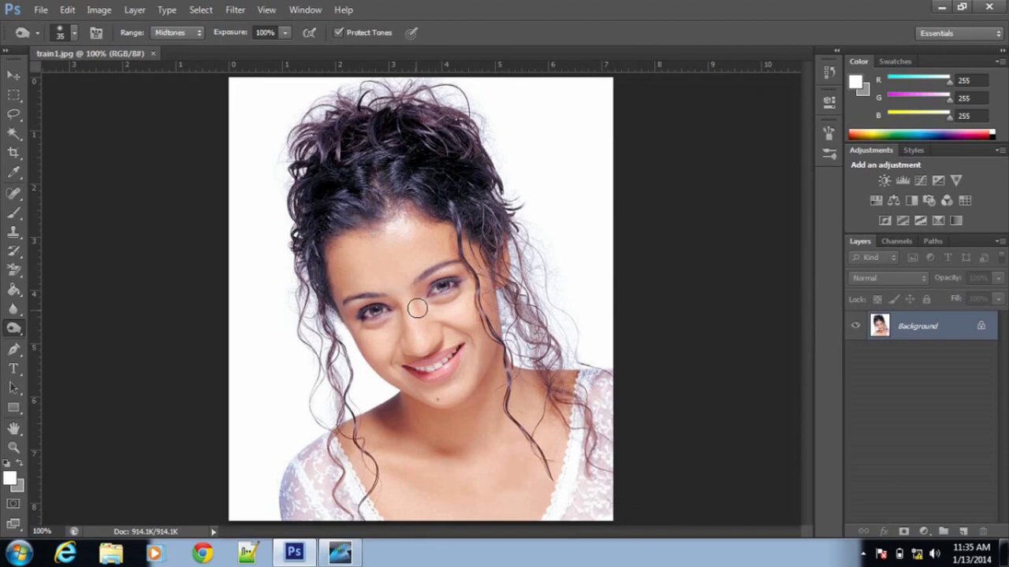
Convert the locked Background into an editable Layer 0.
key("p")
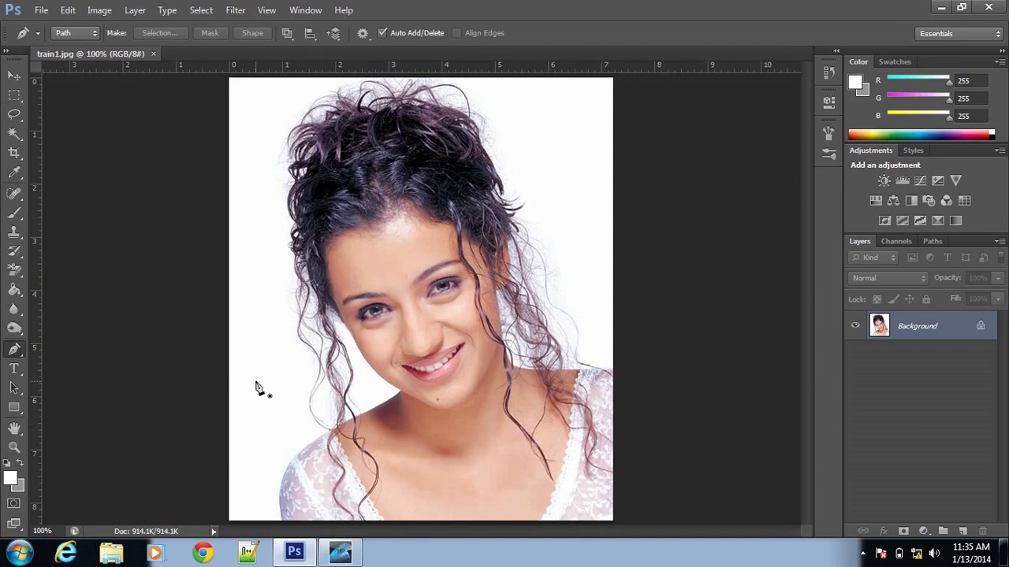
double_click(971, 335)
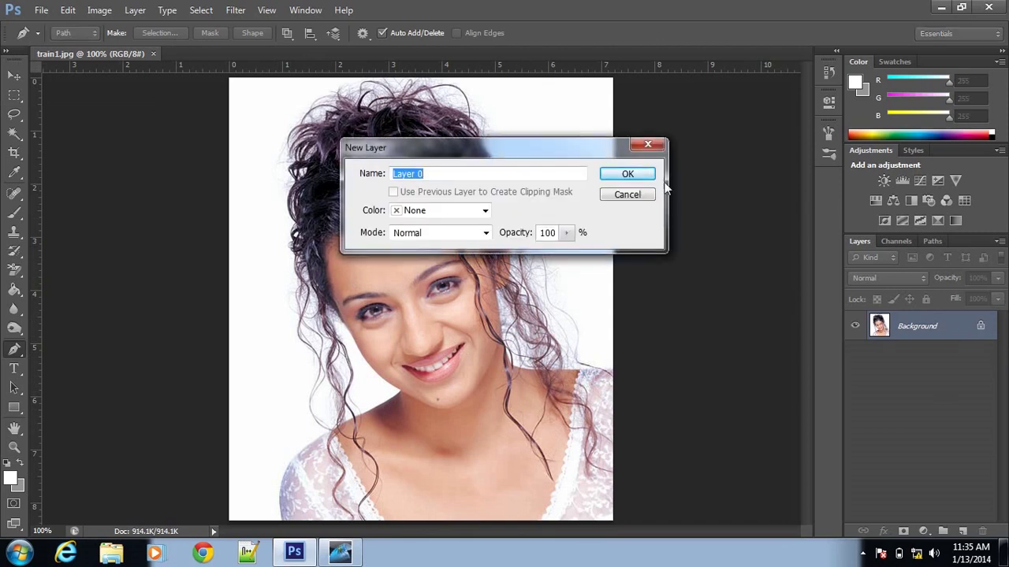
left_click(643, 170)
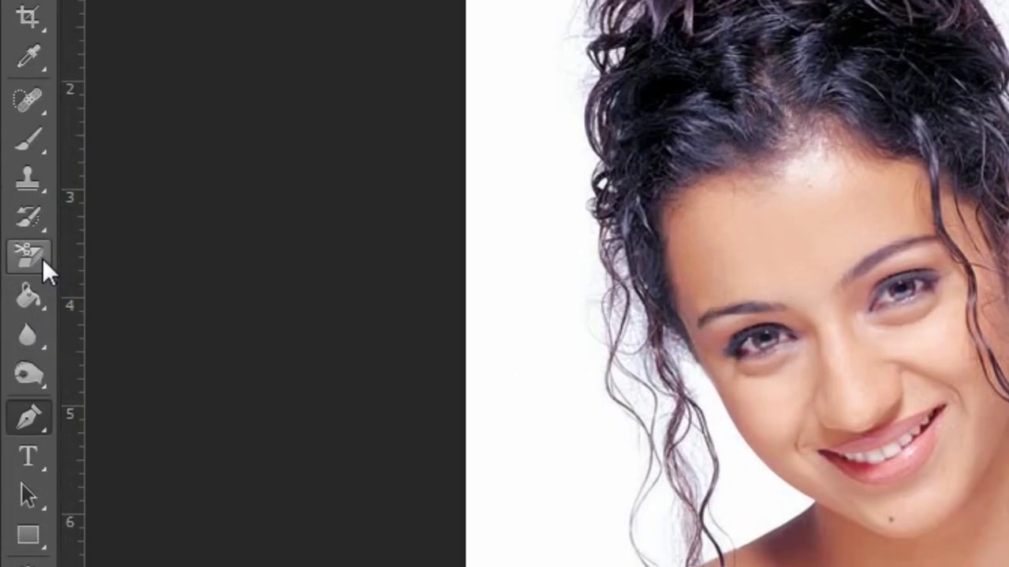
Erase the white backdrop along the left edge and right-side hair with the Eraser Tool.
right_click(23, 271)
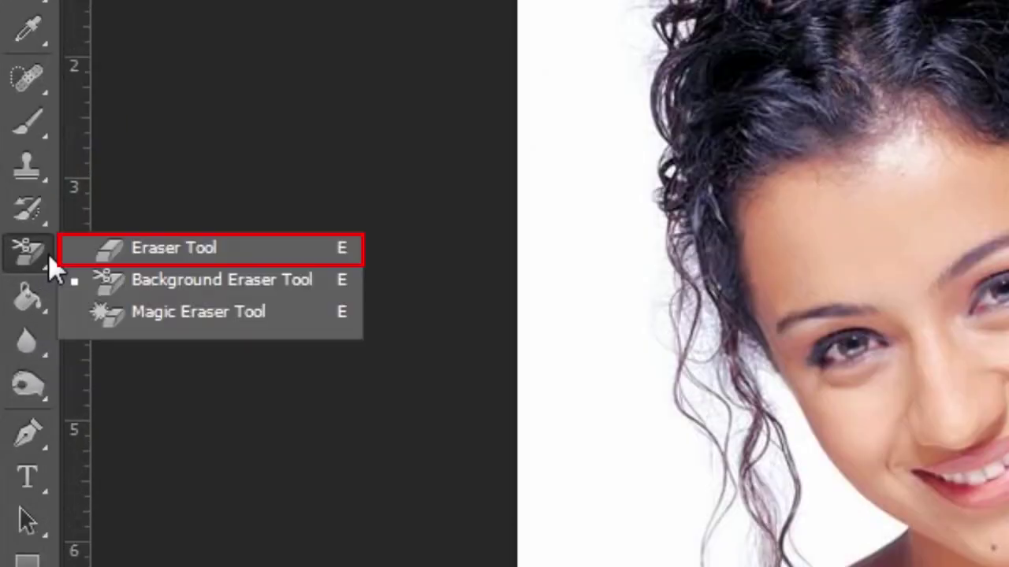
left_click(102, 246)
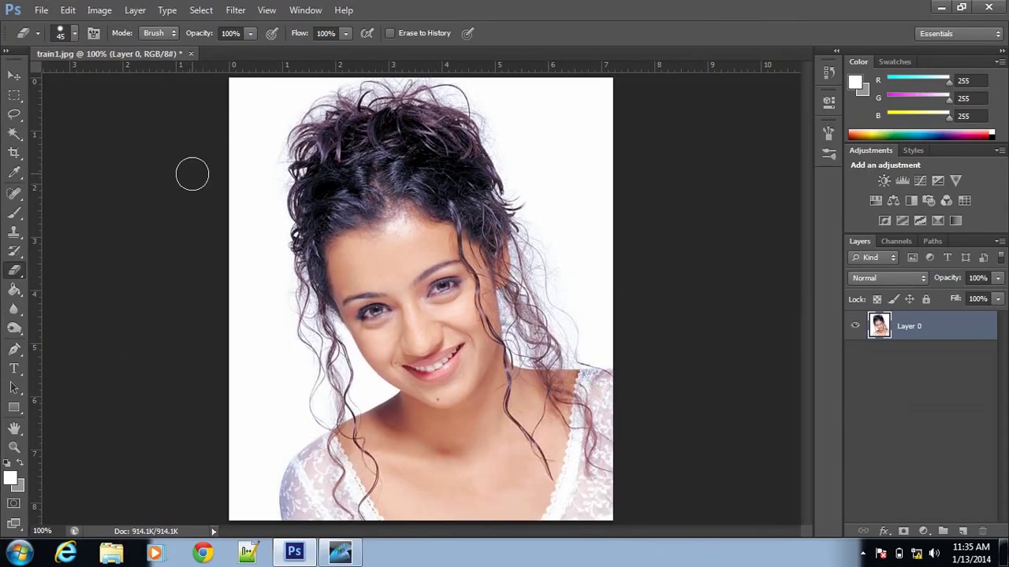
mouse_move(246, 82)
left_mouse_down()
mouse_move(225, 499)
mouse_move(238, 518)
mouse_move(255, 496)
mouse_move(279, 89)
mouse_move(323, 73)
left_mouse_up()
mouse_move(490, 93)
left_mouse_down()
mouse_move(513, 153)
mouse_move(607, 88)
mouse_move(512, 83)
mouse_move(573, 207)
mouse_move(560, 158)
left_mouse_up()
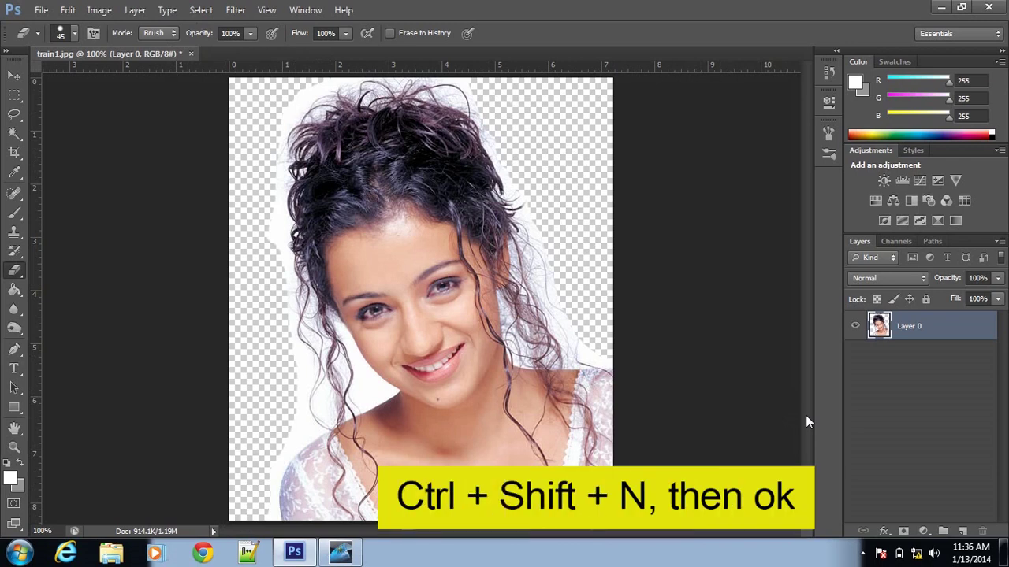
Add a new empty Layer 1 and move it below Layer 0.
key("ctrl+shift+n")
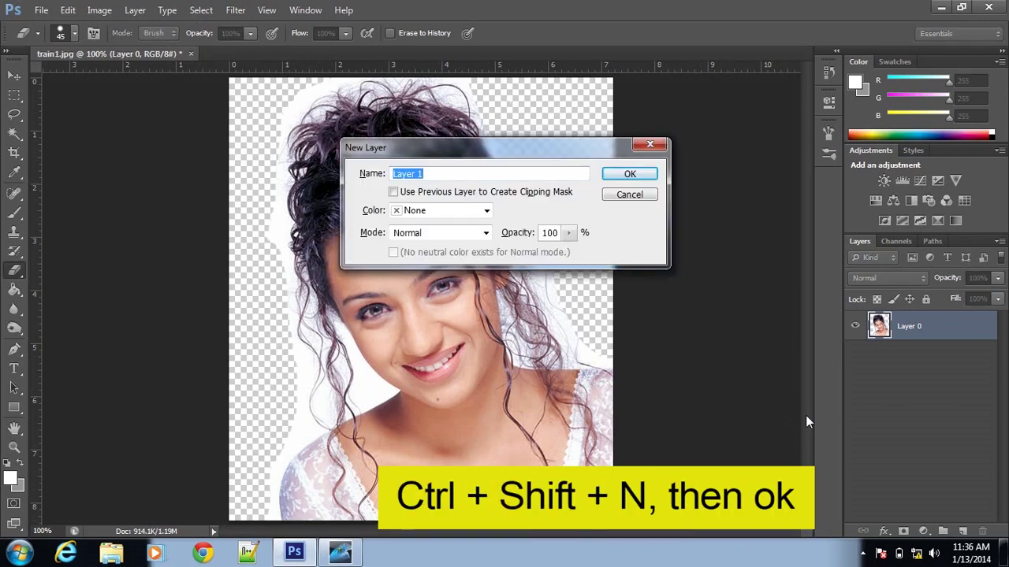
key("Return")
left_click_drag(968, 341, 974, 371)
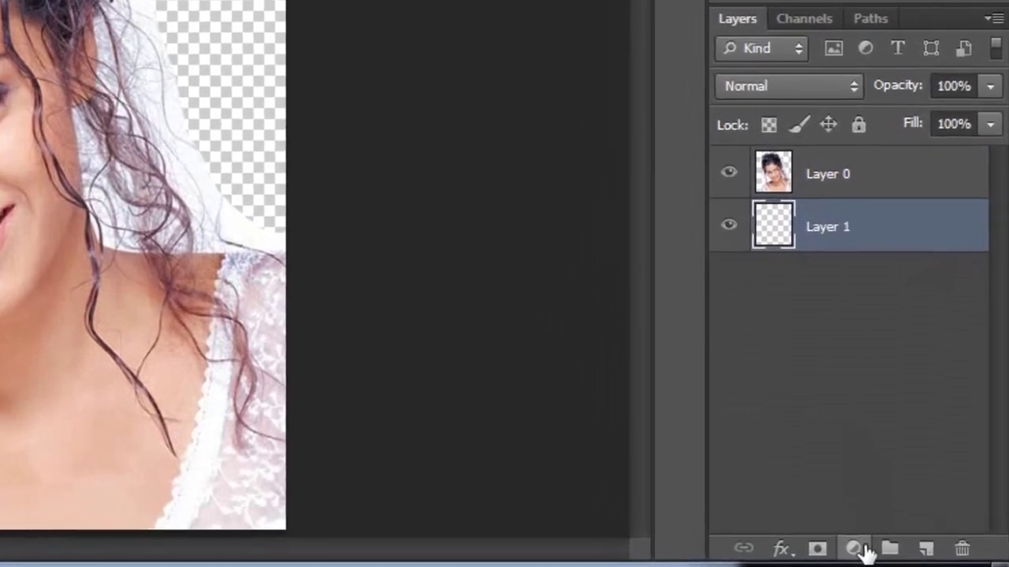
Add a Solid Color fill layer in red (ff0000) beneath the portrait.
left_click(859, 550)
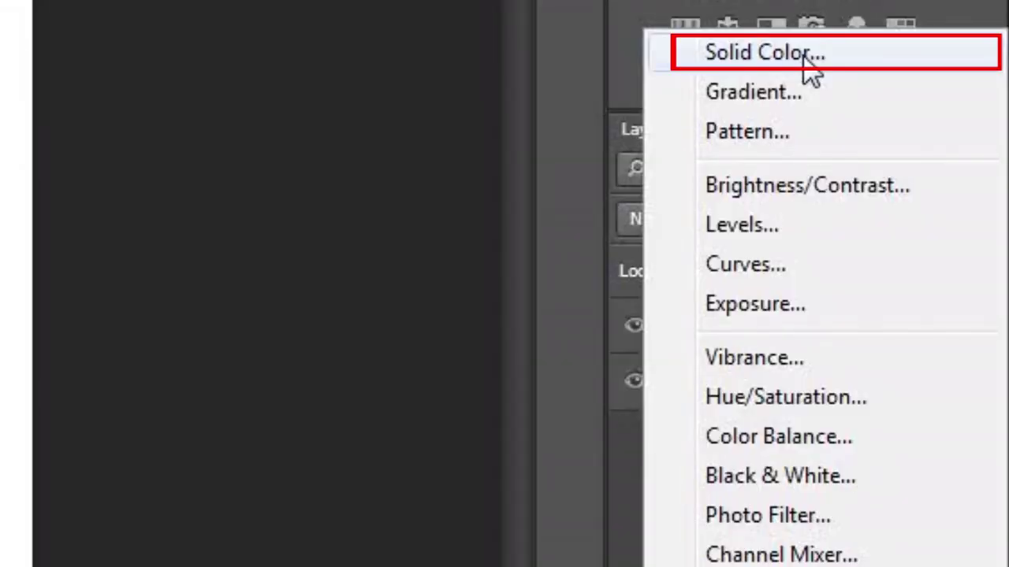
left_click(812, 71)
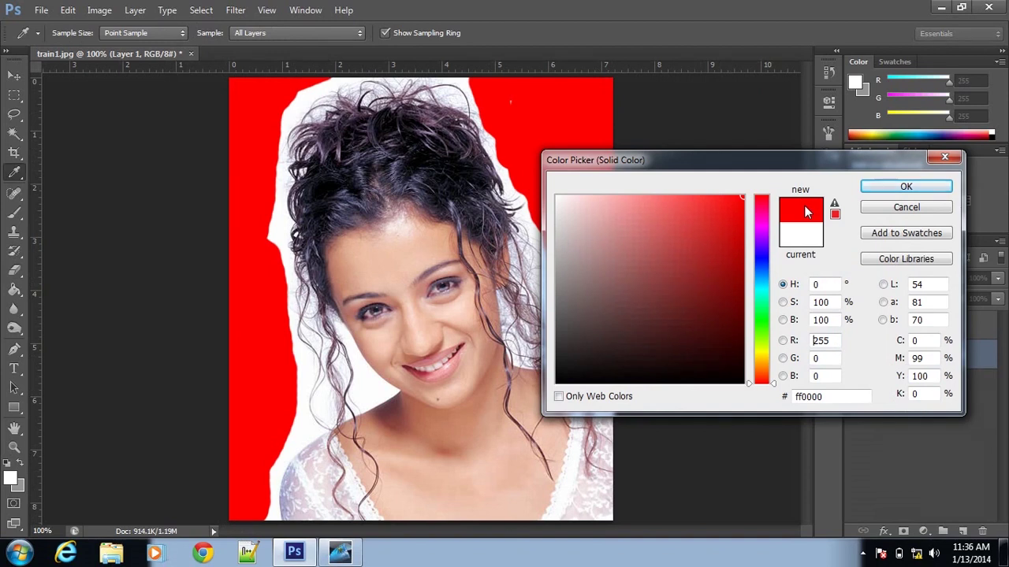
left_click(903, 187)
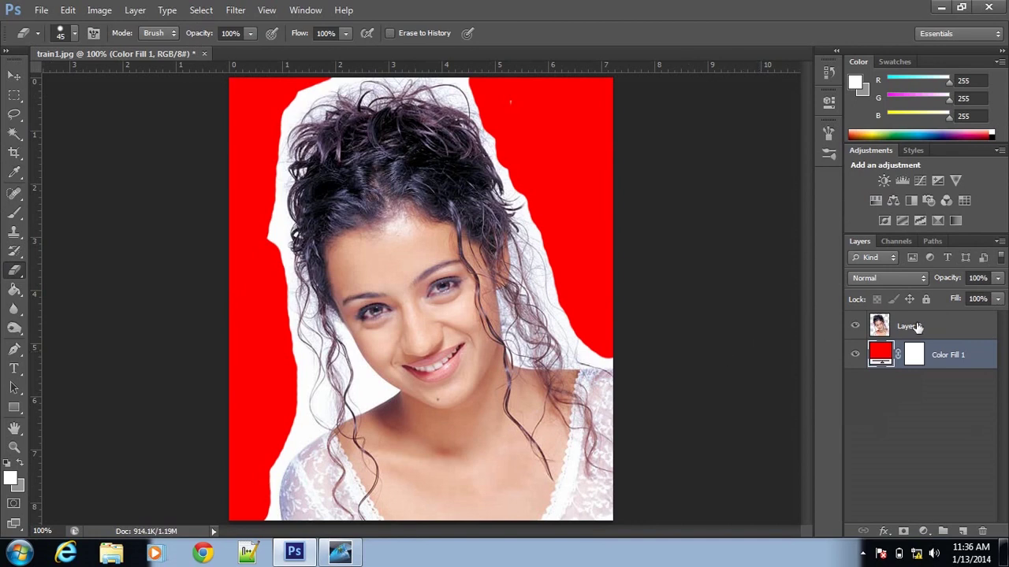
Erase white around the top and left of the hair with the Background Eraser at sizes 35 and 30.
left_click(916, 327)
right_click(16, 272)
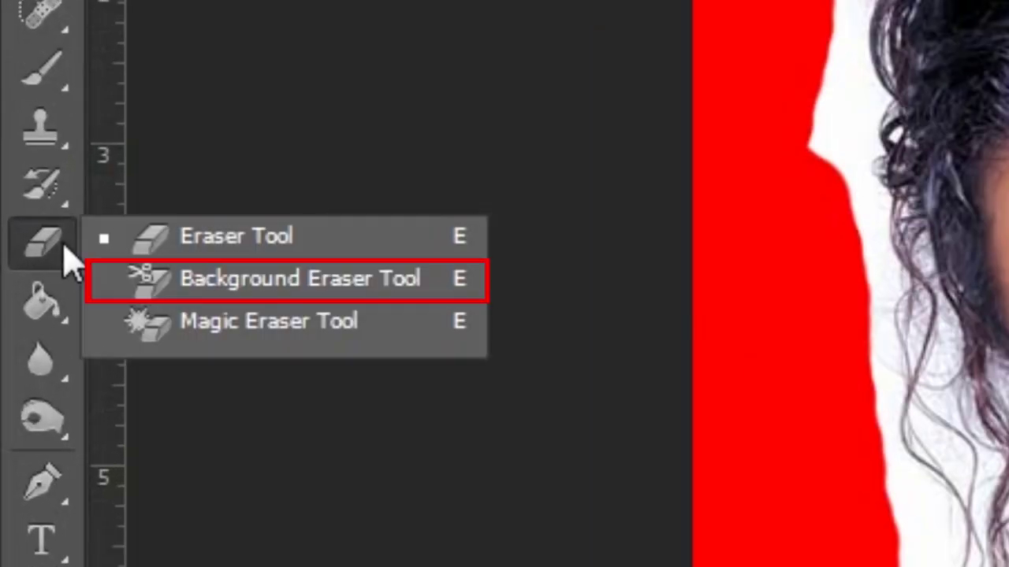
left_click(156, 280)
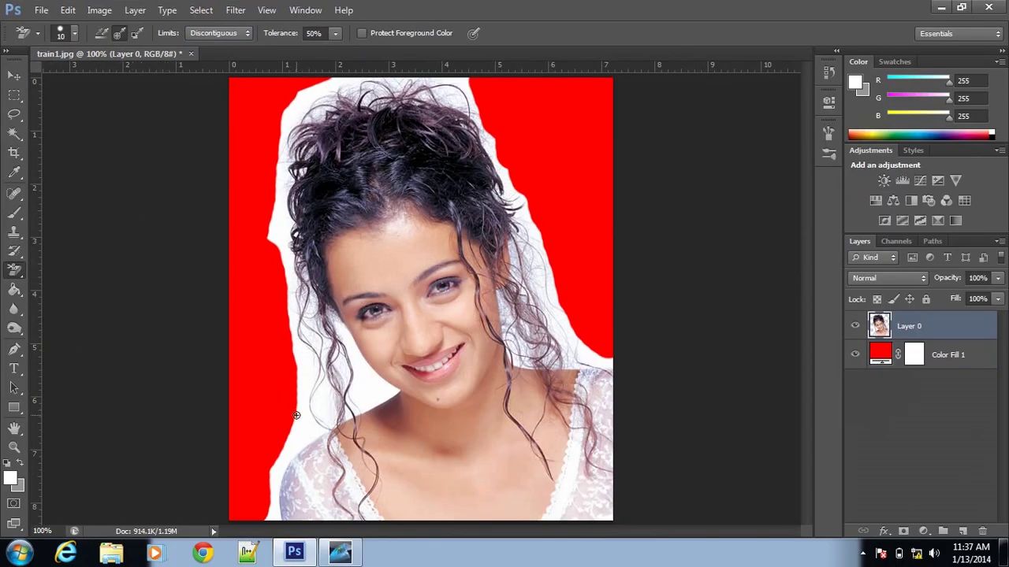
key("bracketright")
key("bracketright")
key("bracketright")
key("bracketright")
key("bracketright")
mouse_move(290, 110)
left_mouse_down()
mouse_move(322, 117)
mouse_move(318, 89)
mouse_move(328, 111)
mouse_move(470, 80)
mouse_move(453, 106)
mouse_move(479, 106)
mouse_move(504, 167)
mouse_move(459, 118)
mouse_move(506, 186)
mouse_move(518, 228)
mouse_move(491, 188)
mouse_move(530, 251)
mouse_move(532, 212)
mouse_move(526, 206)
mouse_move(545, 279)
mouse_move(519, 246)
mouse_move(526, 304)
mouse_move(538, 286)
mouse_move(549, 296)
mouse_move(535, 319)
left_mouse_up()
key("bracketleft")
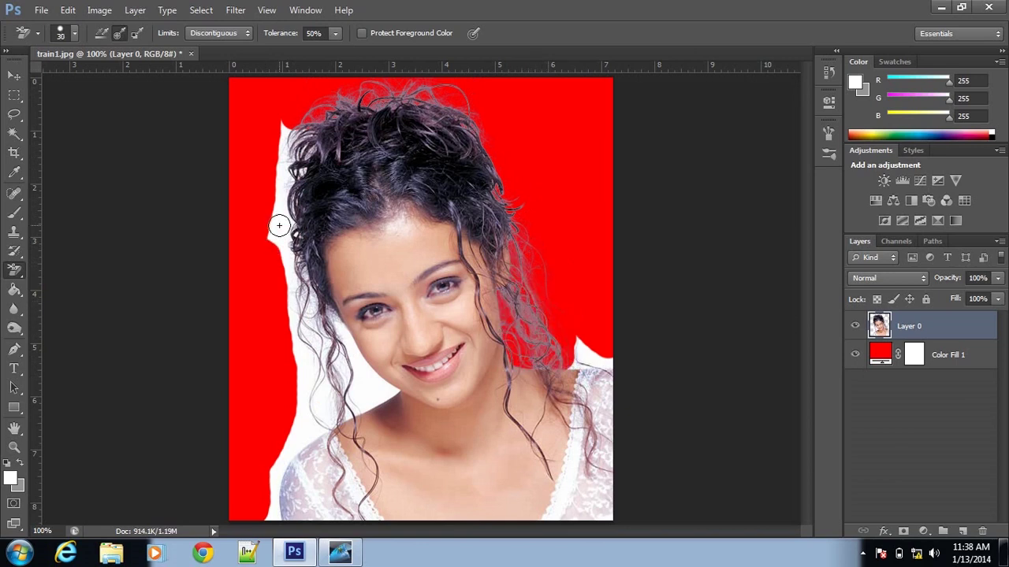
mouse_move(279, 225)
left_mouse_down()
mouse_move(313, 129)
mouse_move(285, 253)
mouse_move(268, 238)
mouse_move(306, 328)
mouse_move(296, 423)
mouse_move(285, 430)
mouse_move(325, 408)
mouse_move(308, 347)
mouse_move(308, 377)
mouse_move(332, 415)
mouse_move(349, 414)
mouse_move(352, 396)
mouse_move(361, 402)
mouse_move(346, 332)
mouse_move(329, 308)
mouse_move(381, 390)
left_mouse_up()
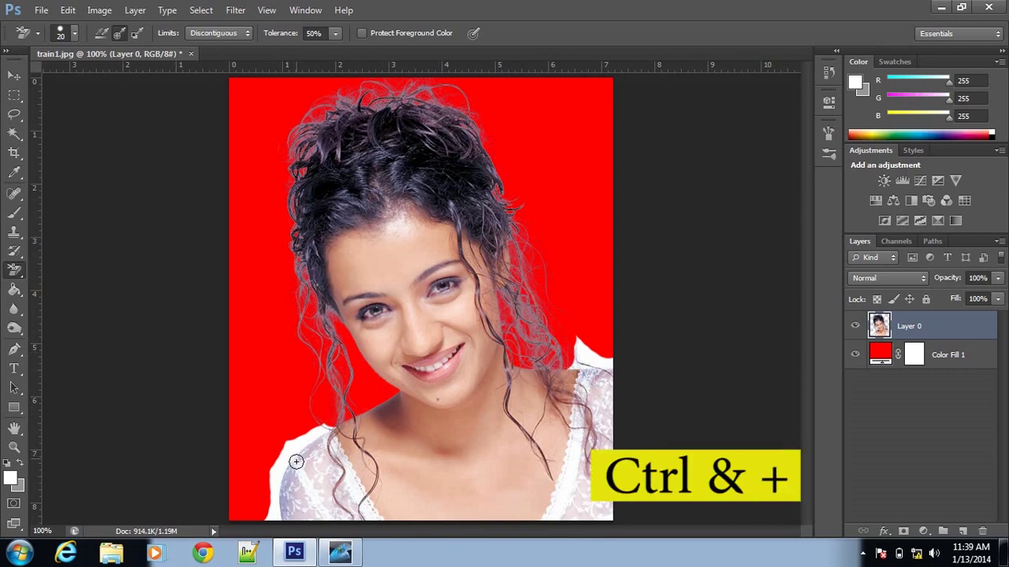
At 300% zoom, erase white along the shirt's left edge with a size-15 Background Eraser.
key("ctrl+plus")
key("ctrl+plus")
left_click_drag(341, 427, 405, 281)
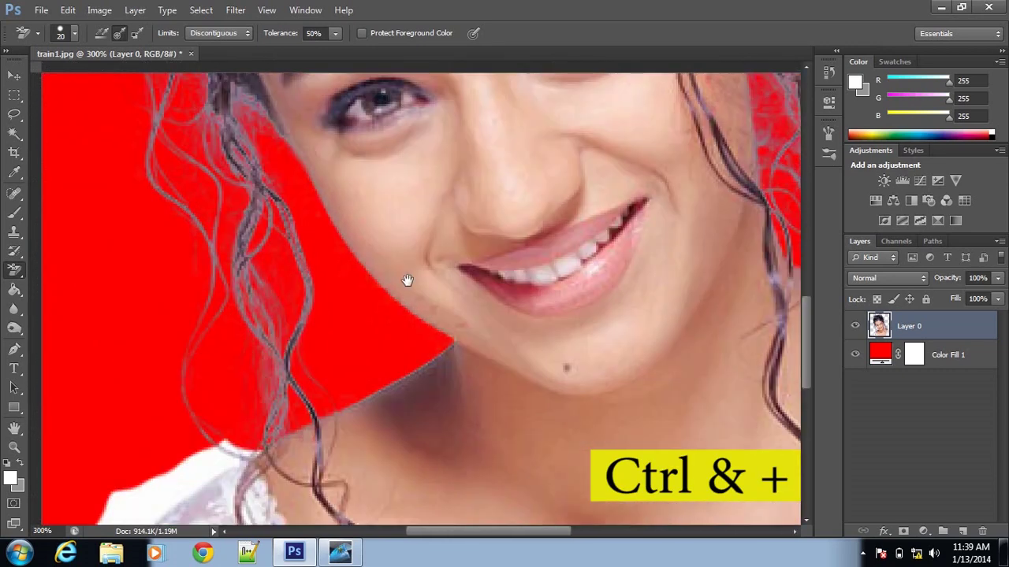
left_click_drag(412, 331, 495, 227)
key("bracketleft")
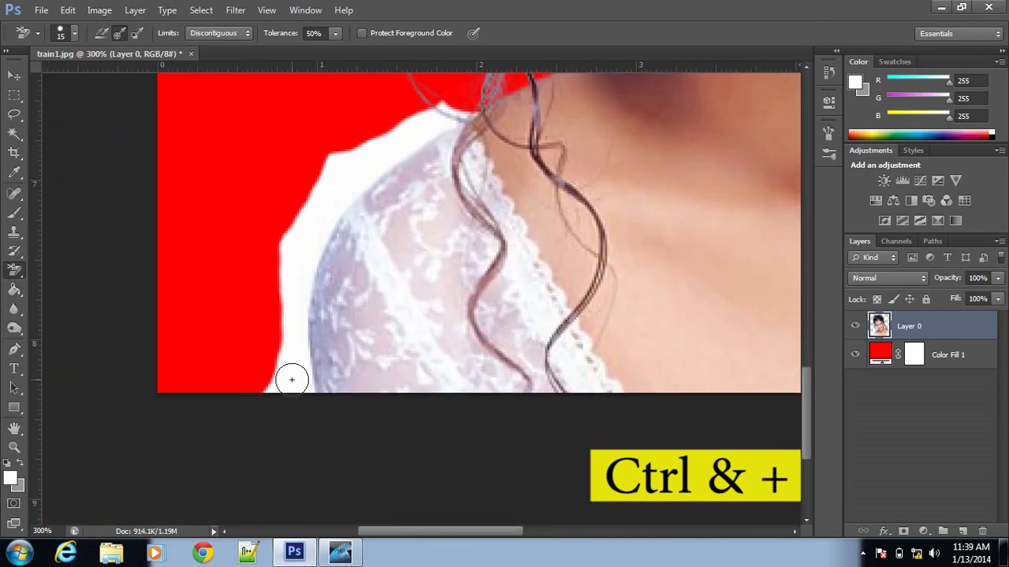
mouse_move(291, 380)
left_mouse_down()
mouse_move(284, 372)
mouse_move(272, 390)
mouse_move(289, 385)
mouse_move(291, 331)
mouse_move(331, 197)
mouse_move(465, 110)
mouse_move(384, 112)
mouse_move(308, 165)
mouse_move(288, 253)
mouse_move(268, 241)
mouse_move(370, 142)
left_mouse_up()
Erase the white patch beside the right shoulder, then zoom back out to the whole photo.
key("space")
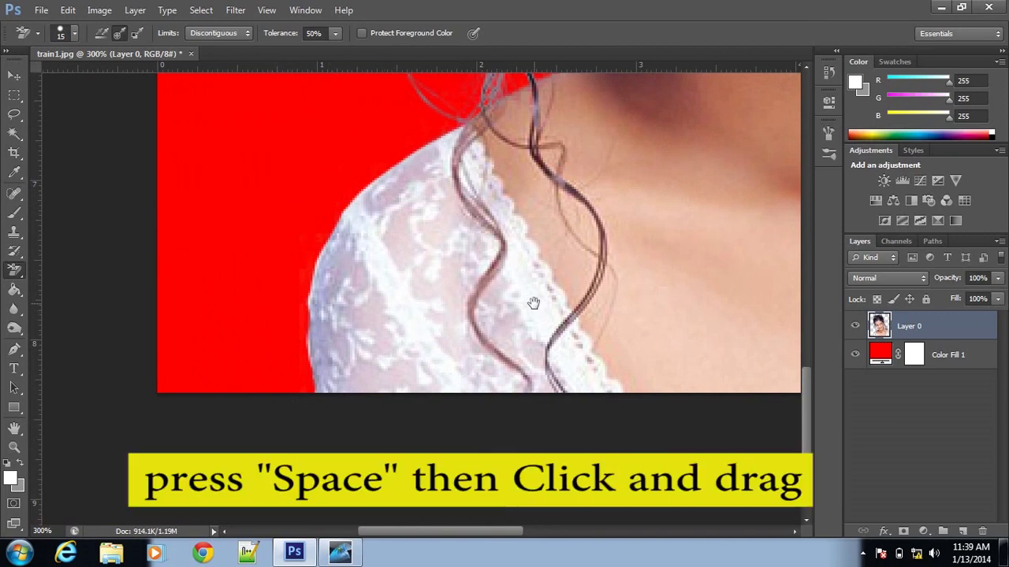
mouse_move(532, 303)
left_mouse_down()
mouse_move(236, 331)
mouse_move(149, 441)
mouse_move(133, 480)
left_mouse_up()
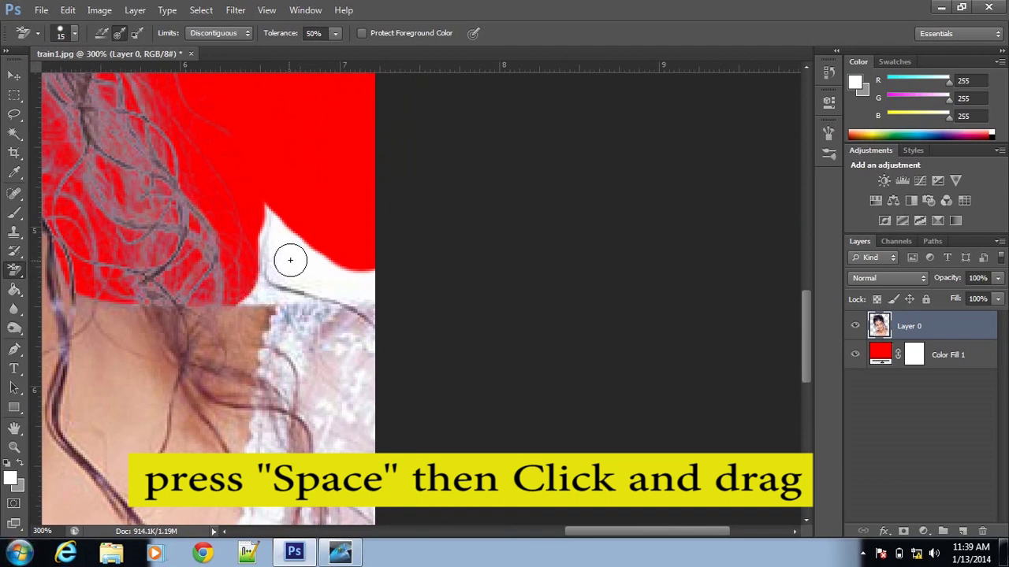
mouse_move(290, 260)
left_mouse_down()
mouse_move(270, 212)
mouse_move(264, 268)
mouse_move(230, 288)
mouse_move(358, 286)
mouse_move(345, 289)
mouse_move(389, 299)
left_mouse_up()
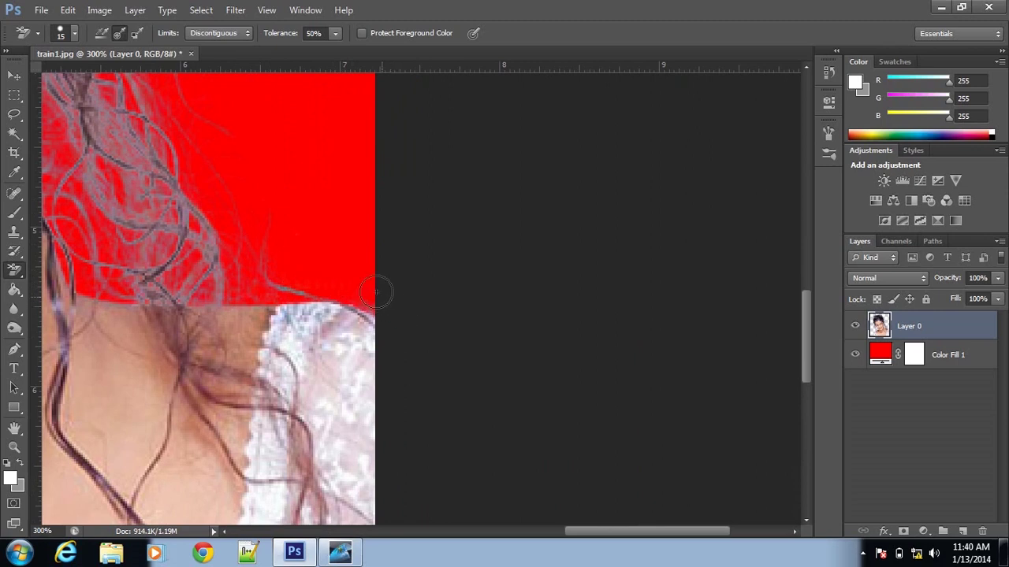
key("ctrl+minus")
key("ctrl+minus")
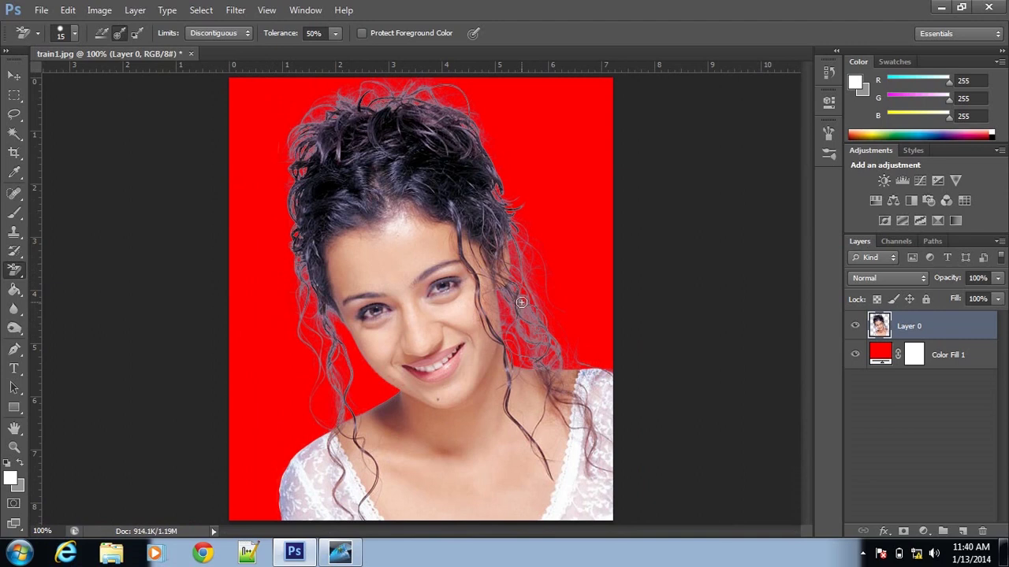
Change the Color Fill 1 colour from red to blue (0030ff).
double_click(880, 354)
left_click_drag(772, 225, 763, 264)
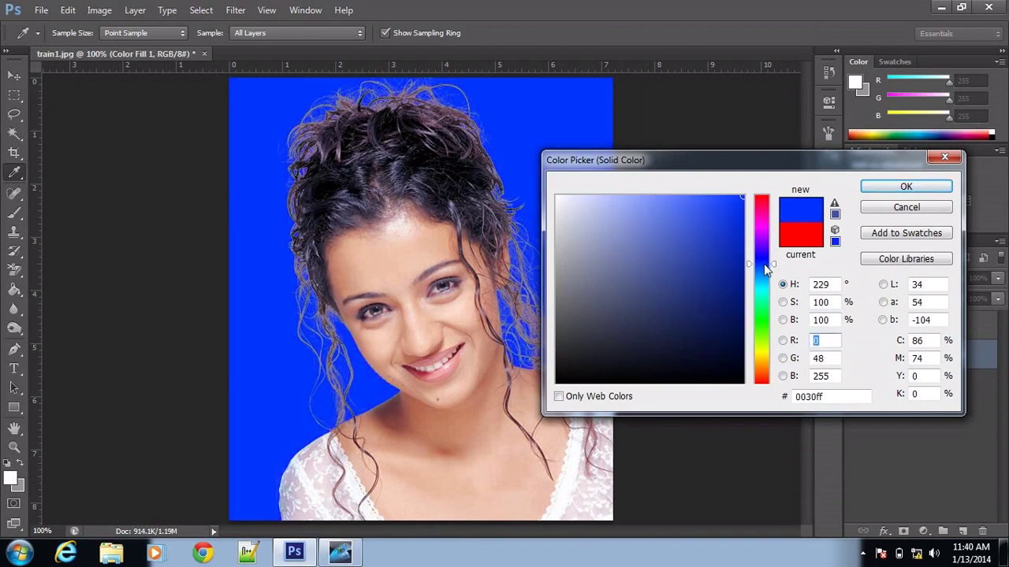
key("Return")
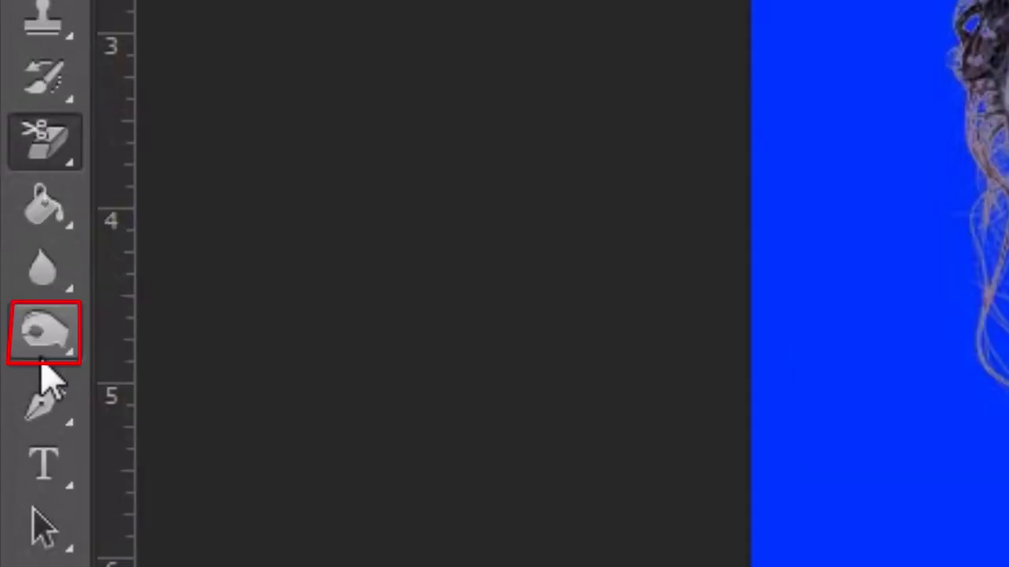
Try lightening the top, left and right hair edges with Dodge at Midtones, undoing each stroke.
left_click(54, 317)
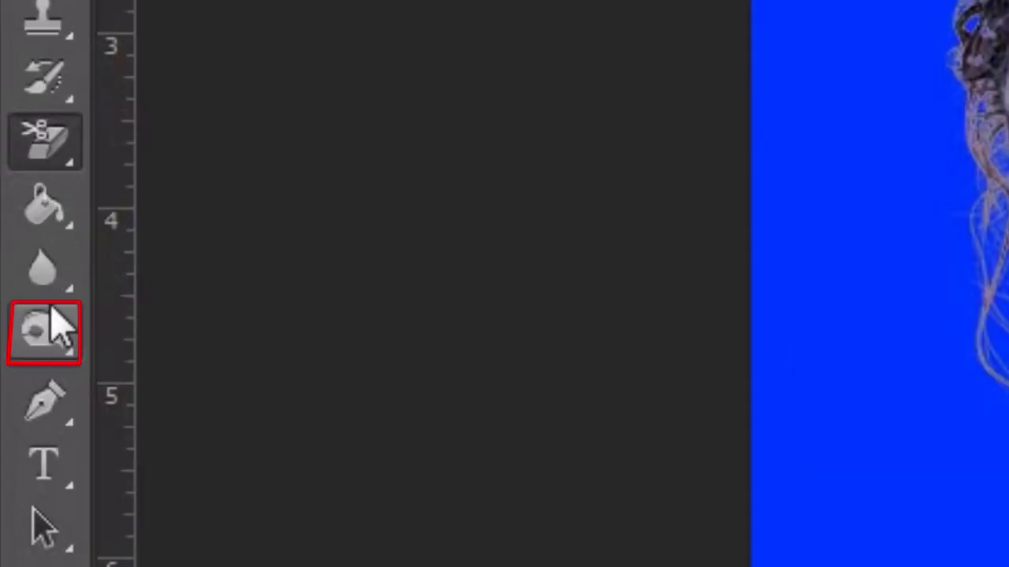
left_click(364, 77)
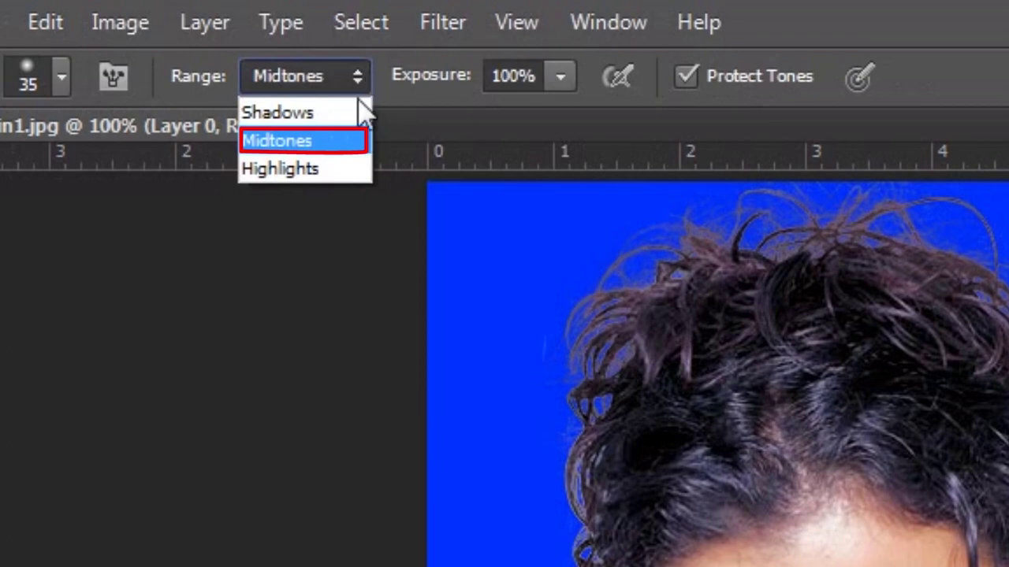
left_click(342, 140)
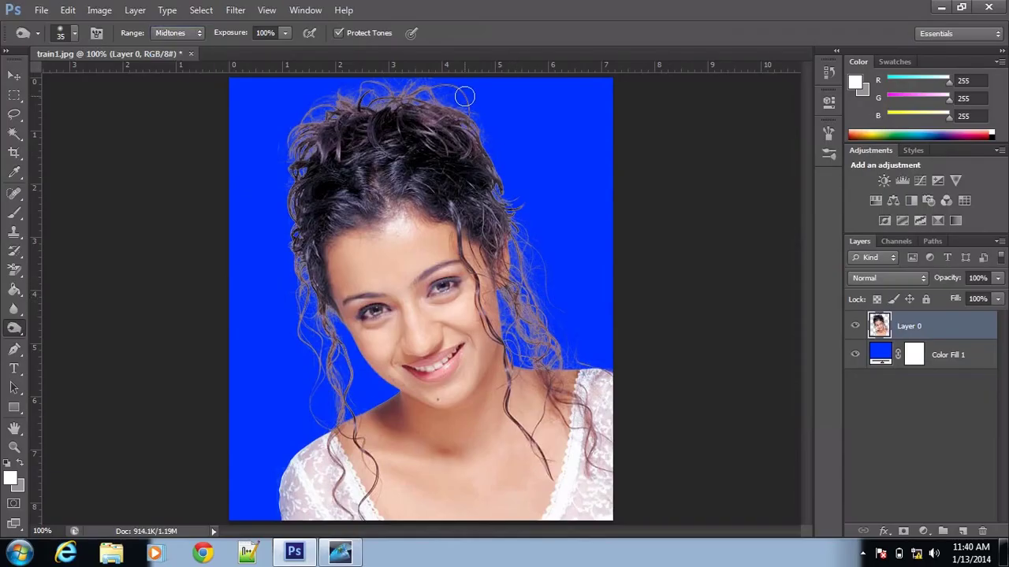
key("ctrl+z")
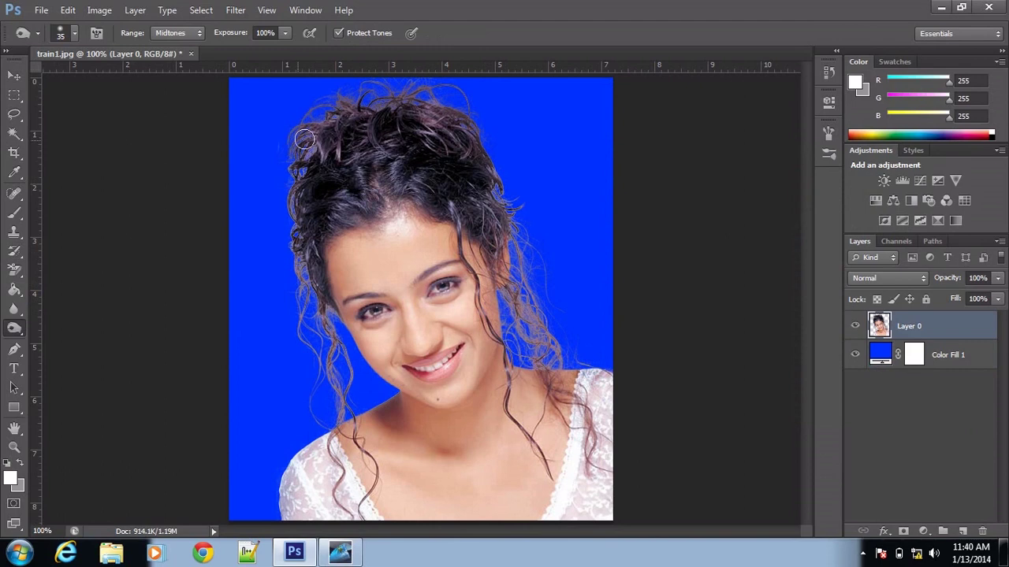
left_click_drag(305, 153, 345, 149)
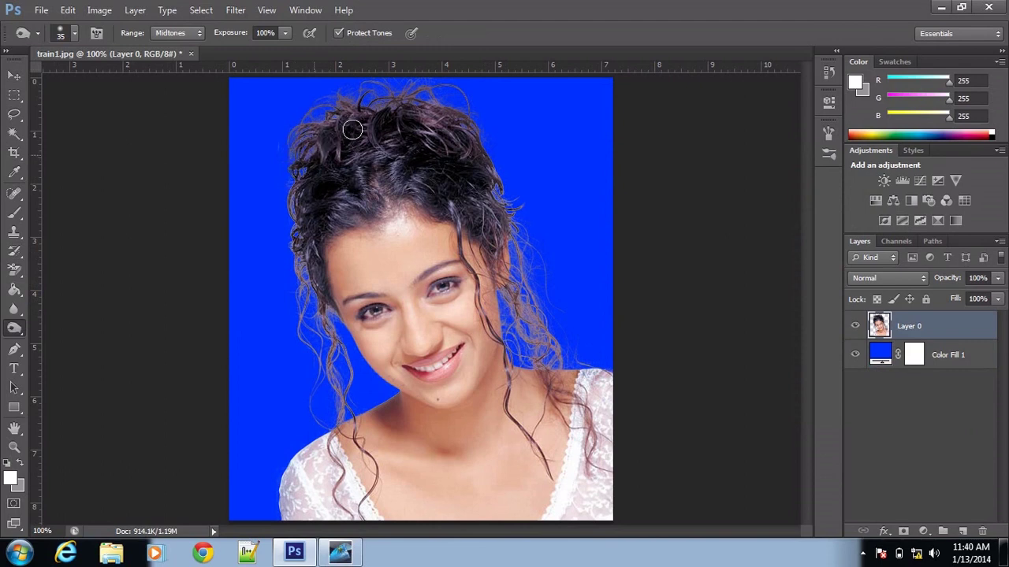
key("ctrl+z")
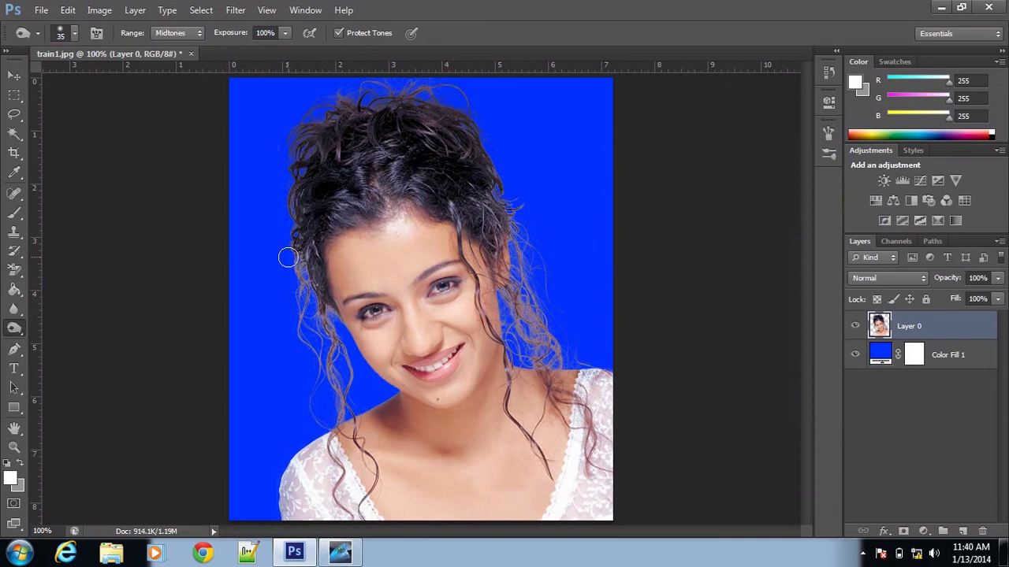
mouse_move(288, 257)
left_mouse_down()
mouse_move(331, 366)
mouse_move(320, 326)
left_mouse_up()
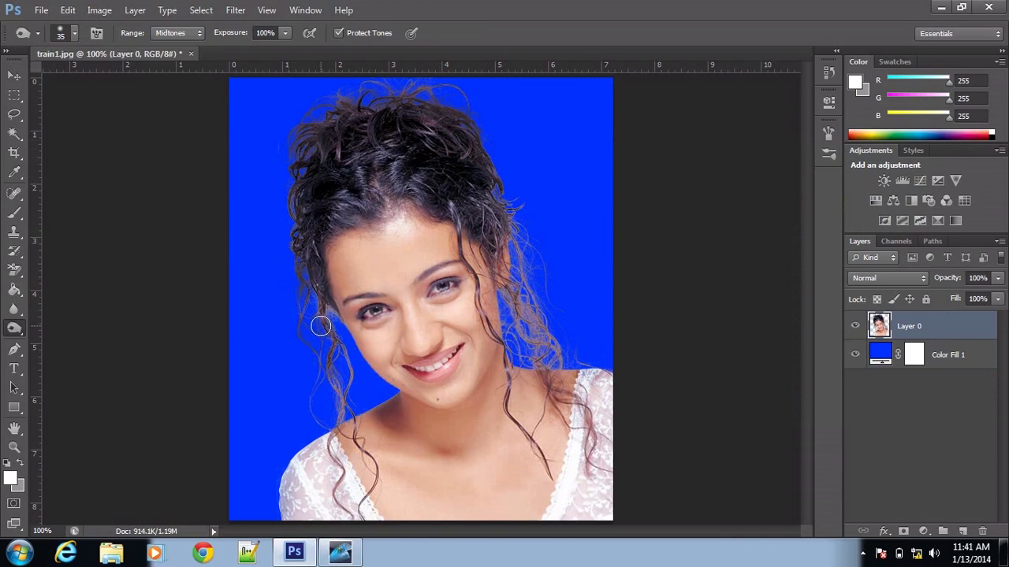
key("ctrl+z")
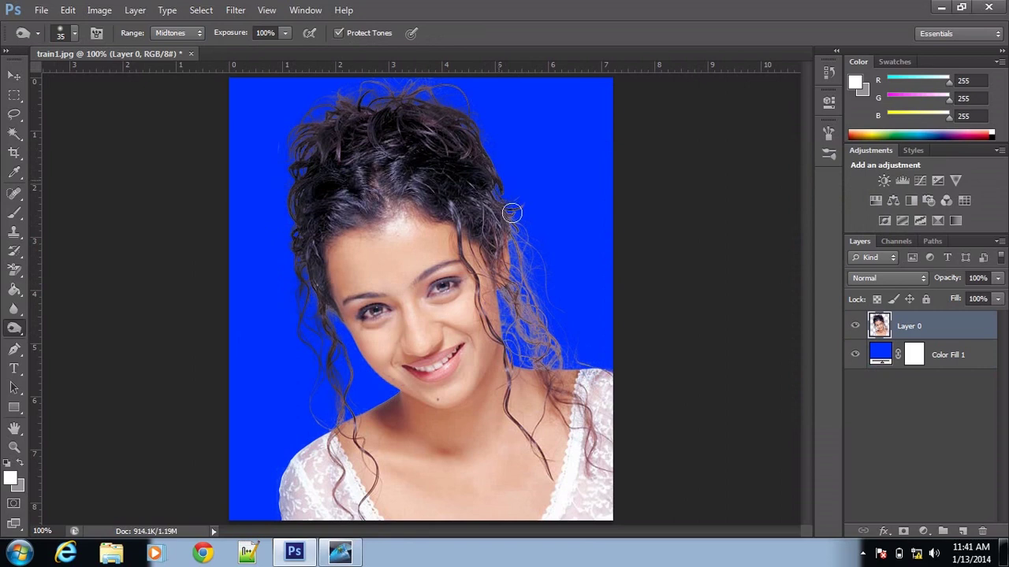
mouse_move(511, 213)
left_mouse_down()
mouse_move(513, 298)
mouse_move(509, 288)
mouse_move(585, 356)
left_mouse_up()
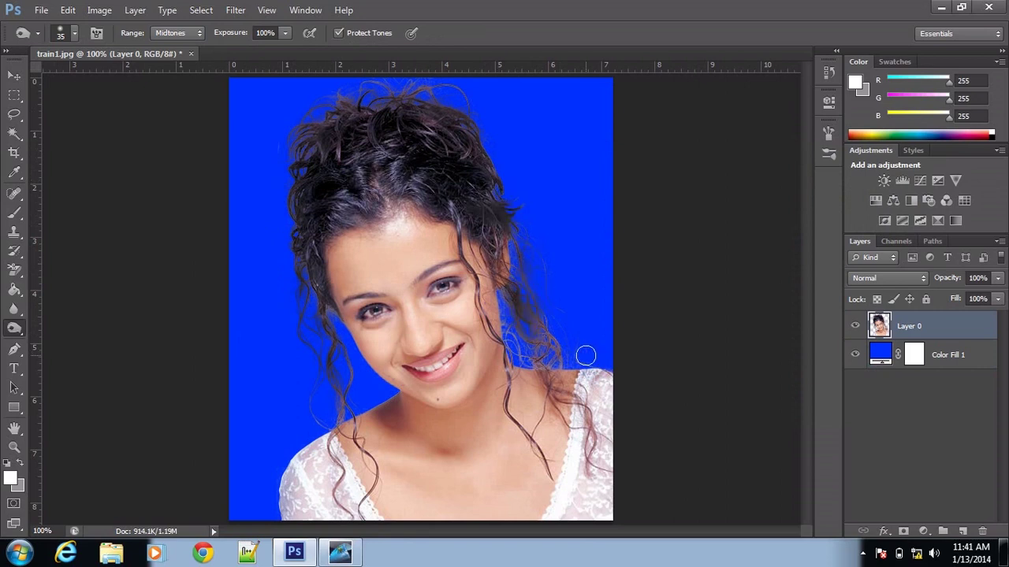
key("ctrl+z")
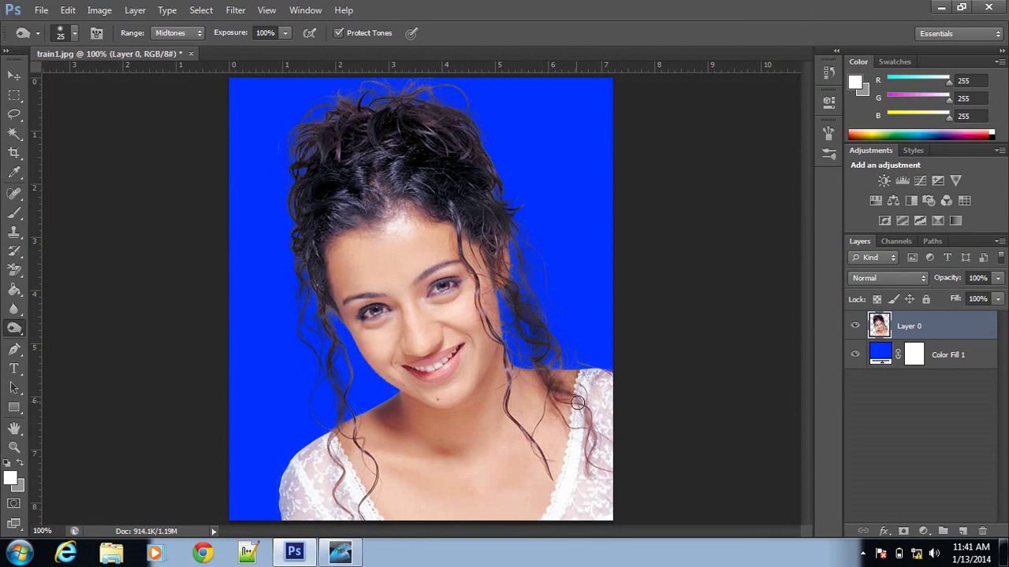
Darken the hair edges at the shoulder, top and left with the Burn tool, brush enlarged to 40.
left_click_drag(576, 403, 546, 353)
left_click_drag(351, 405, 377, 472)
key("bracketright")
key("bracketright")
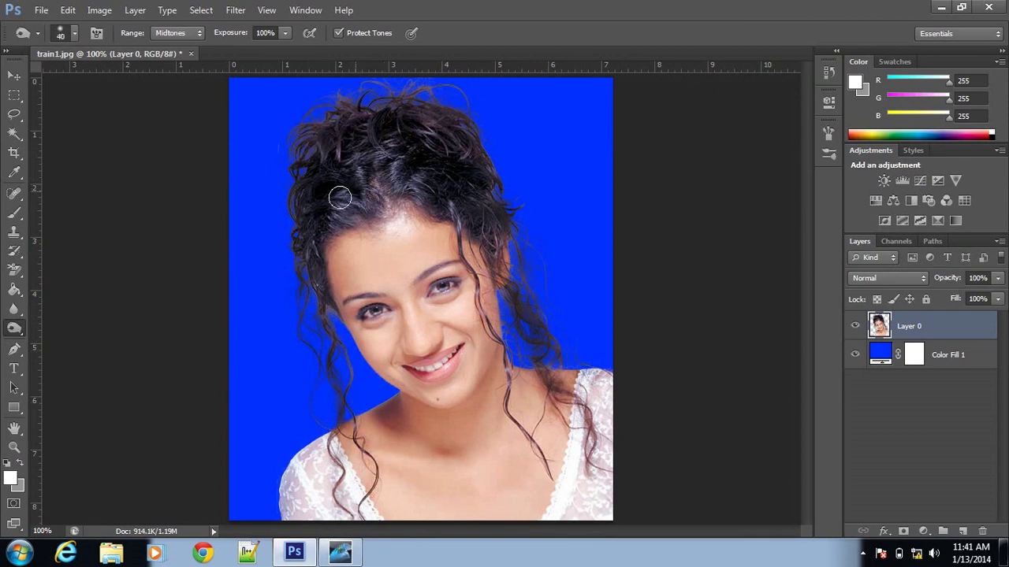
mouse_move(308, 134)
left_mouse_down()
mouse_move(304, 124)
mouse_move(353, 99)
left_mouse_up()
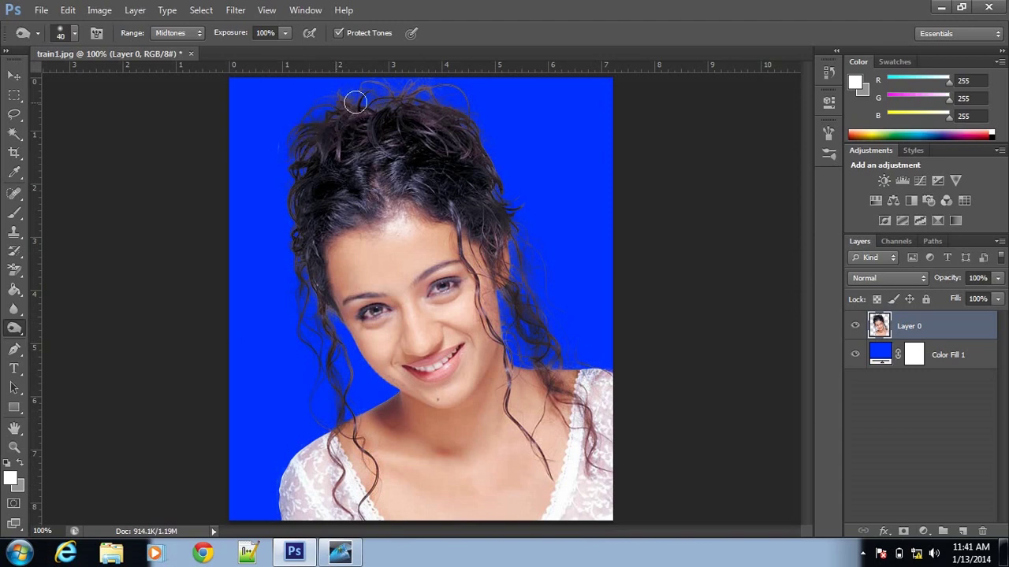
mouse_move(522, 291)
left_mouse_down()
mouse_move(565, 359)
mouse_move(533, 338)
mouse_move(623, 446)
left_mouse_up()
mouse_move(308, 342)
left_mouse_down()
mouse_move(309, 290)
mouse_move(328, 315)
left_mouse_up()
left_click(881, 352)
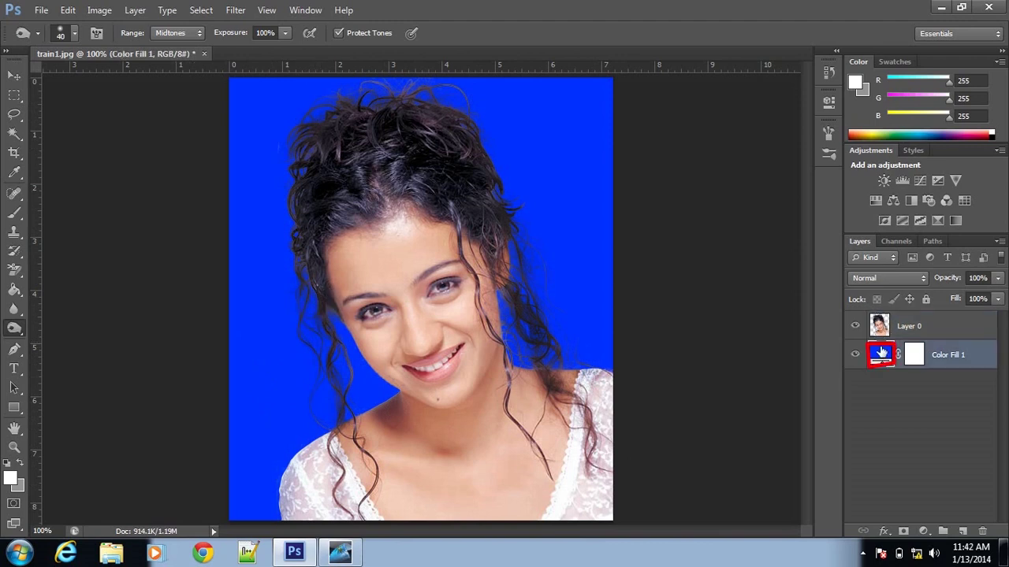
Recolour the Color Fill 1 layer to bright green 00ff00.
double_click(880, 355)
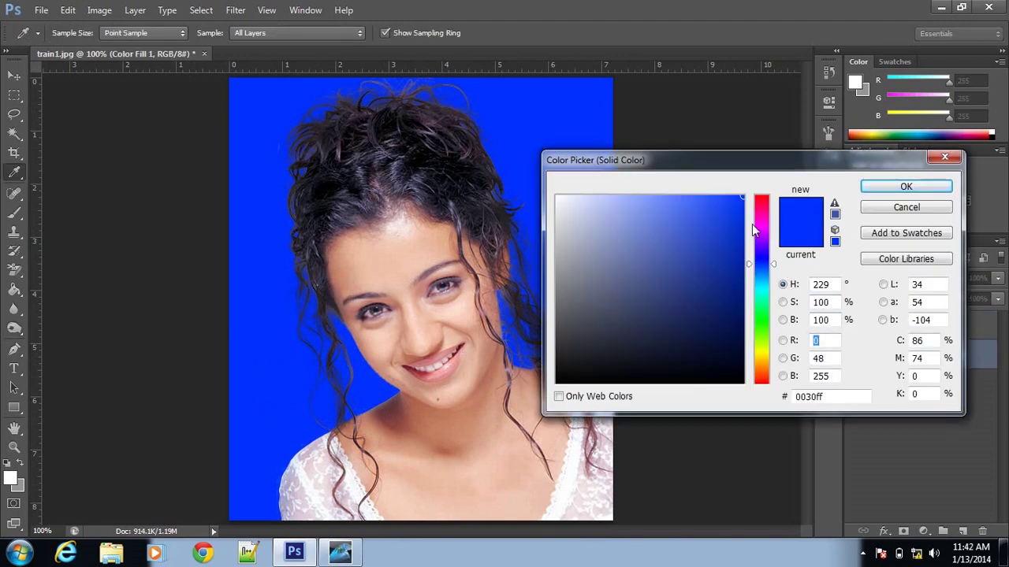
left_click_drag(761, 167, 815, 143)
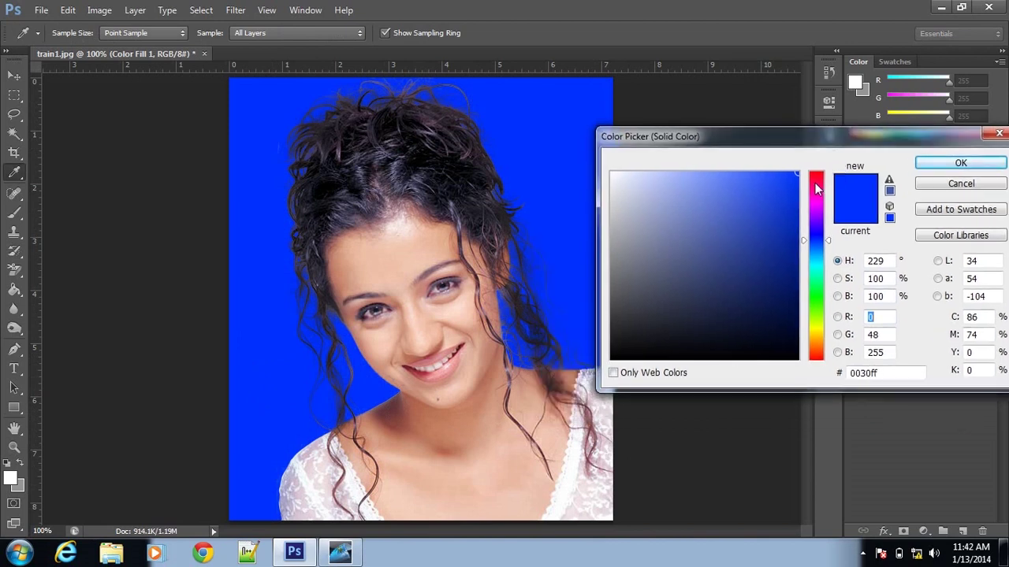
left_click_drag(816, 188, 824, 304)
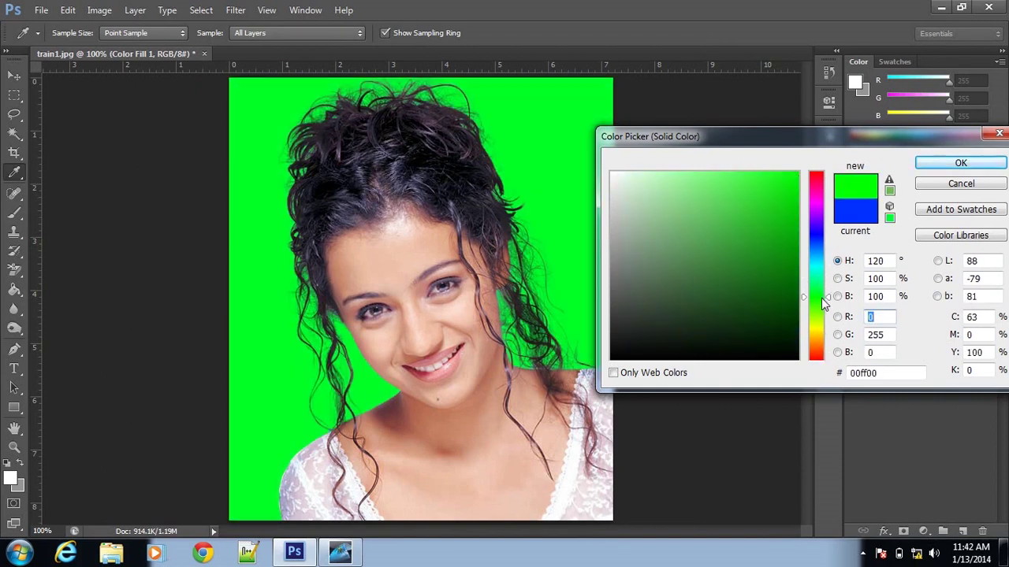
left_click(946, 165)
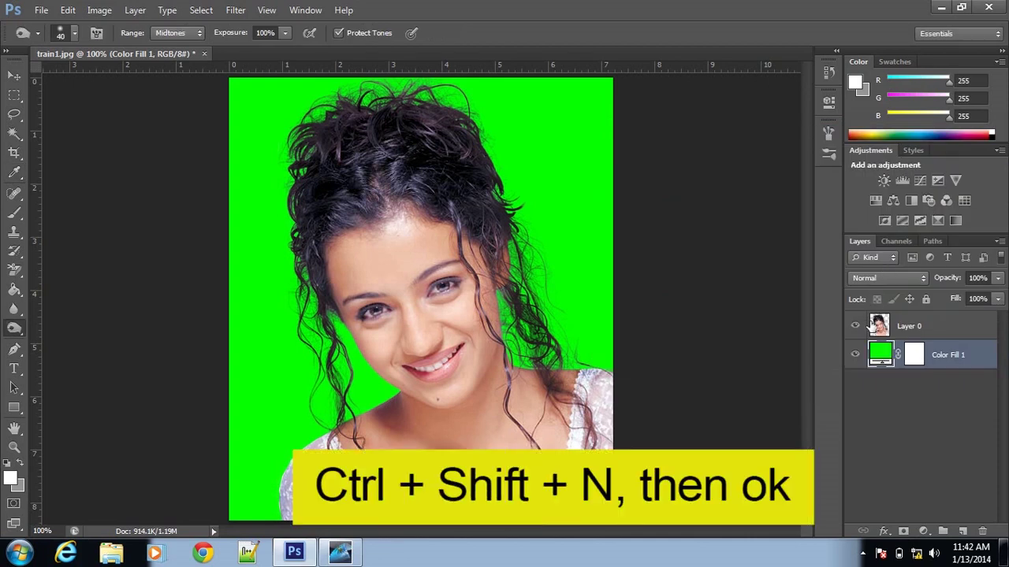
Add a new Layer 1 and fill it with light gray e8e8e8.
key("ctrl+shift+n")
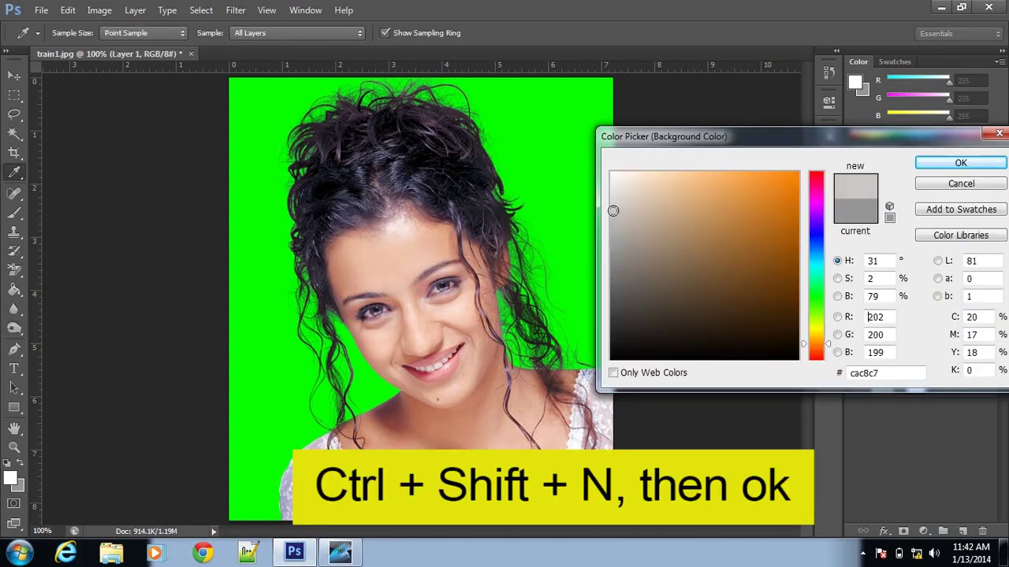
mouse_move(607, 211)
left_mouse_down()
mouse_move(602, 181)
mouse_move(607, 194)
left_mouse_up()
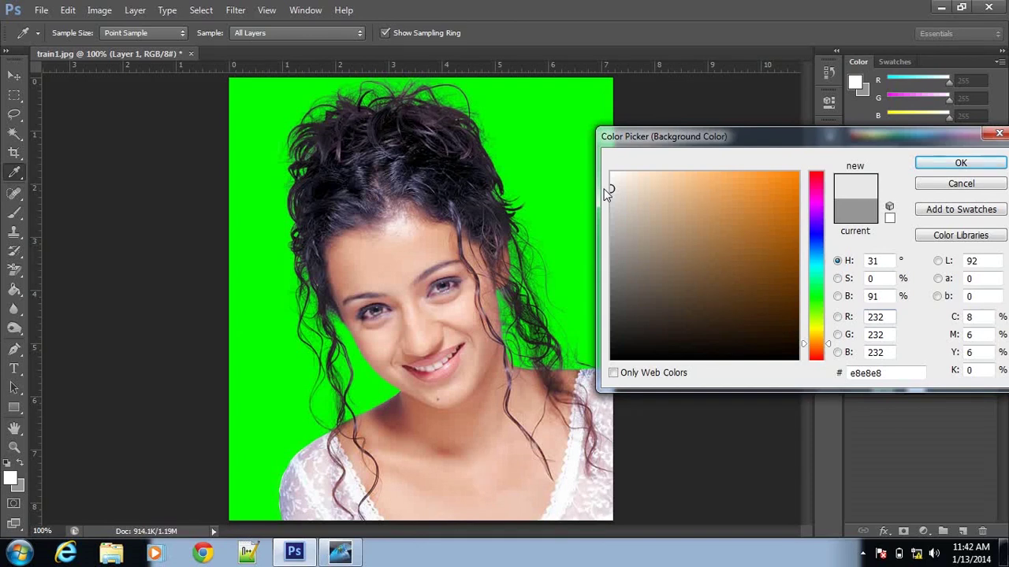
key("Return")
key("o")
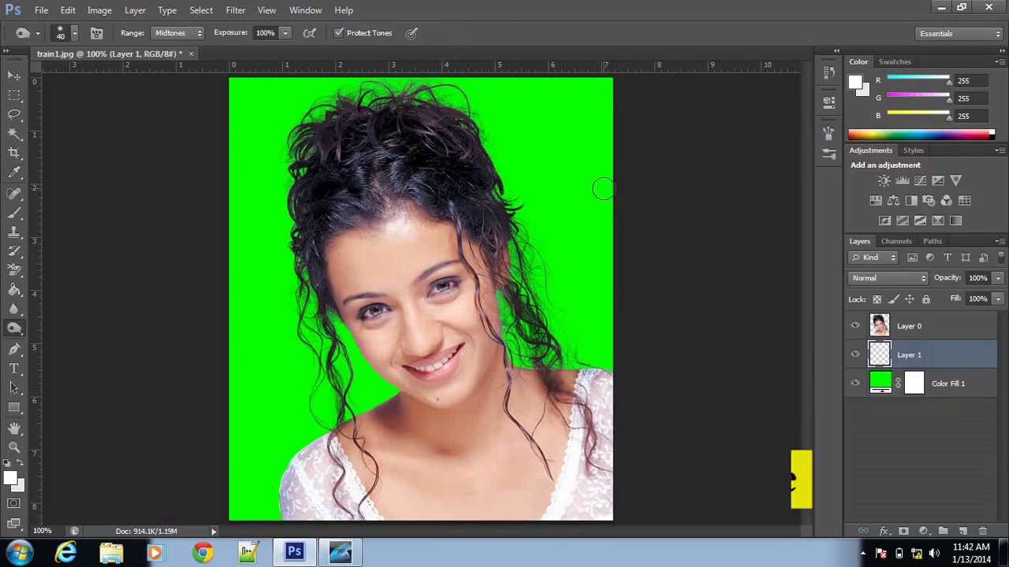
key("ctrl+BackSpace")
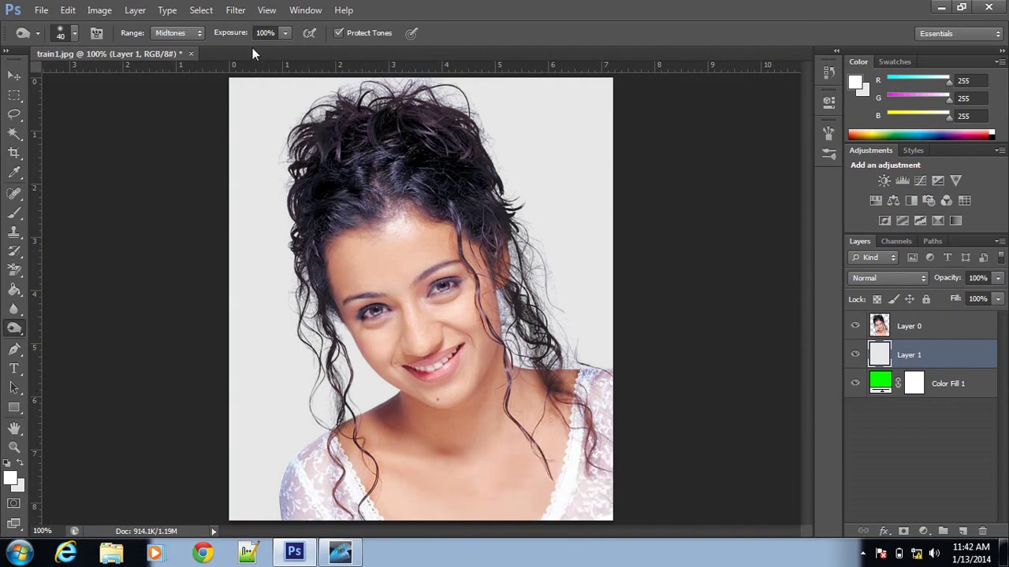
Apply a Lens Correction vignette to Layer 1 with Amount -55 and Midpoint +25.
left_click(238, 11)
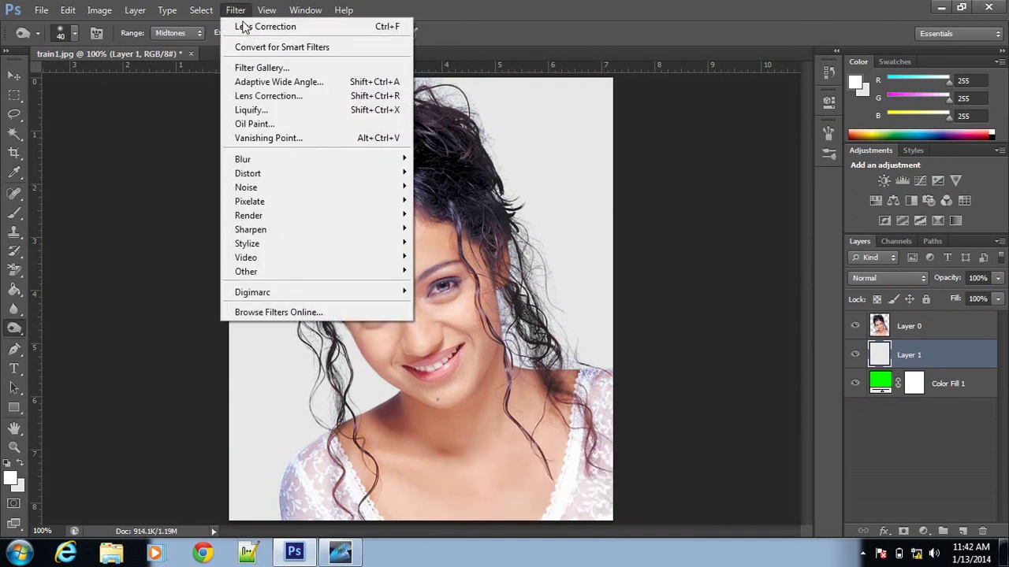
left_click(274, 95)
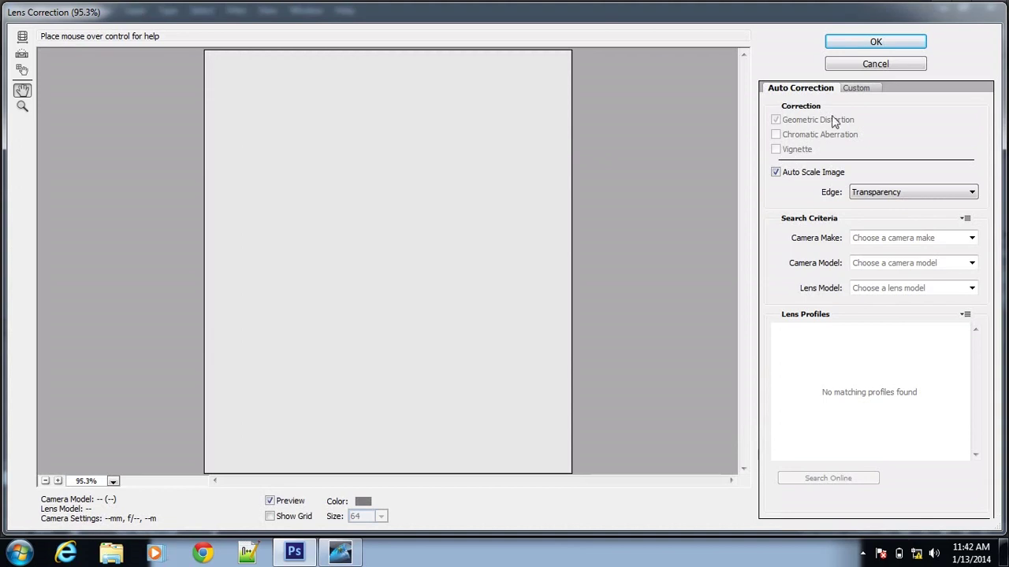
left_click(855, 90)
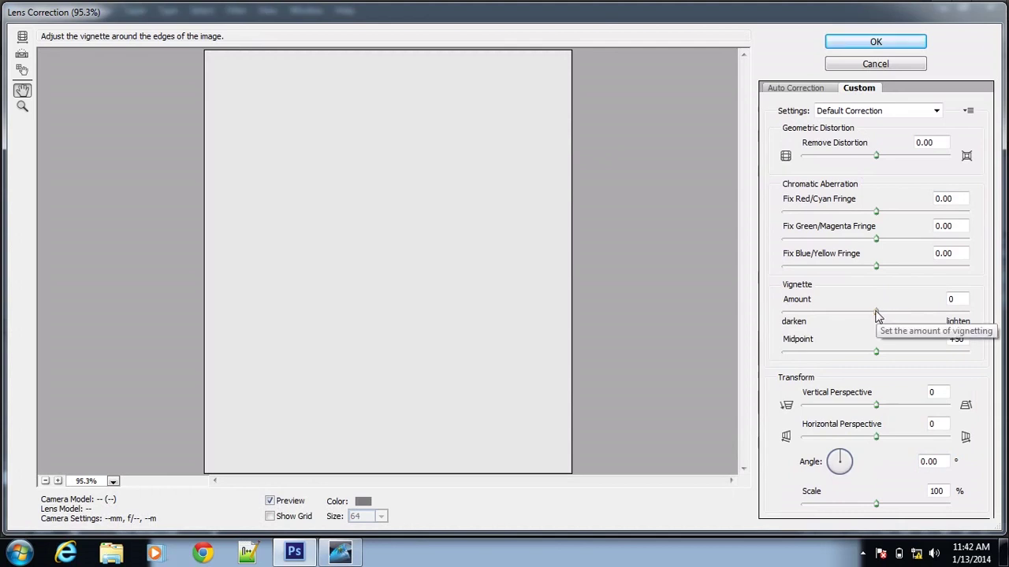
left_click_drag(879, 316, 840, 322)
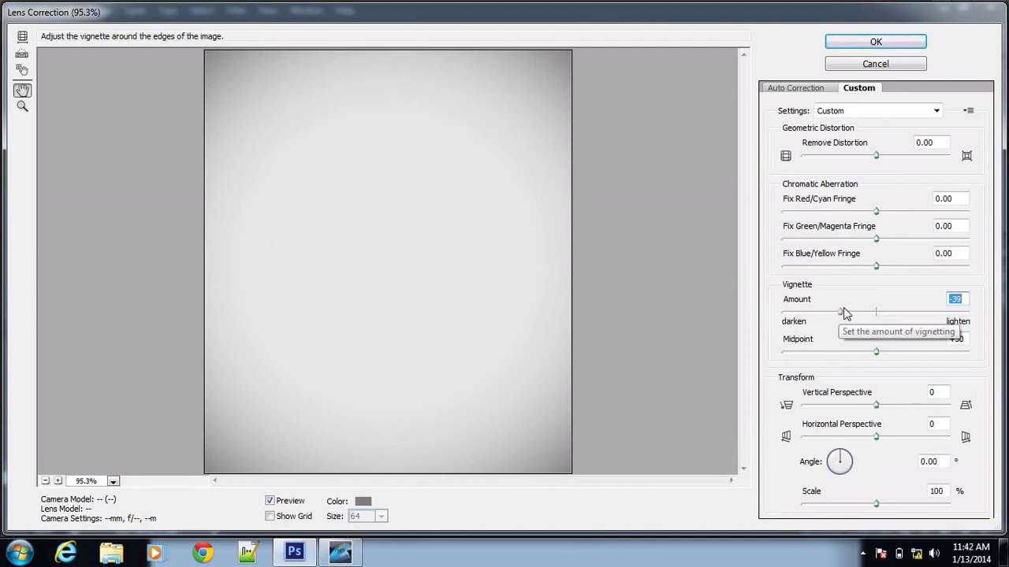
left_click_drag(842, 309, 825, 313)
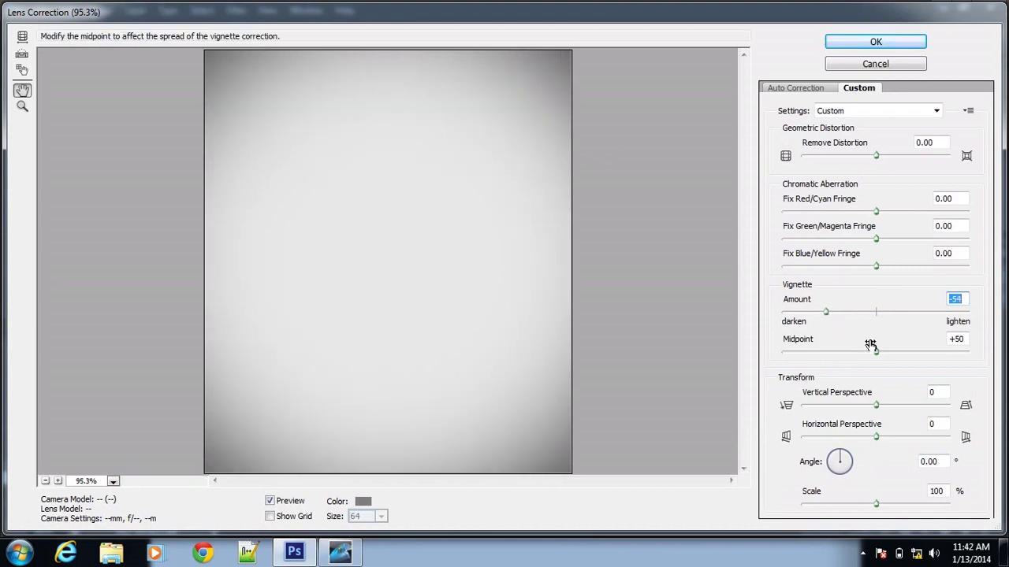
left_click_drag(876, 352, 824, 355)
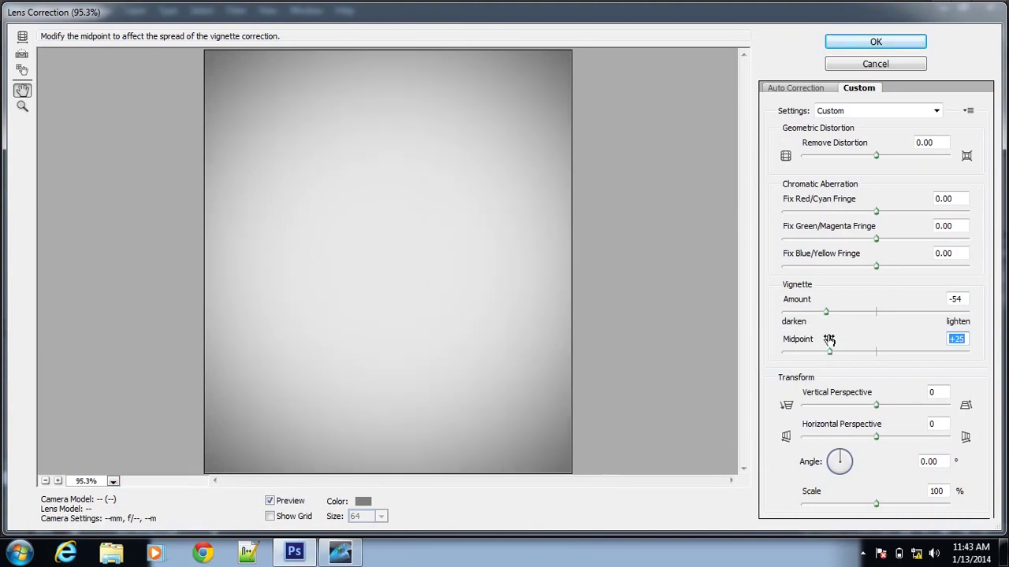
left_click_drag(825, 312, 823, 315)
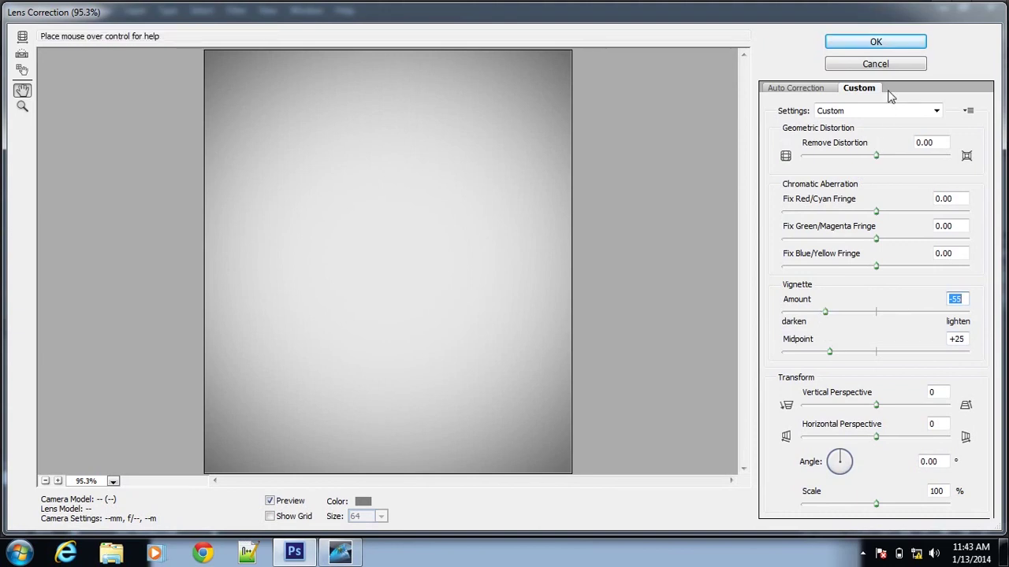
left_click(876, 44)
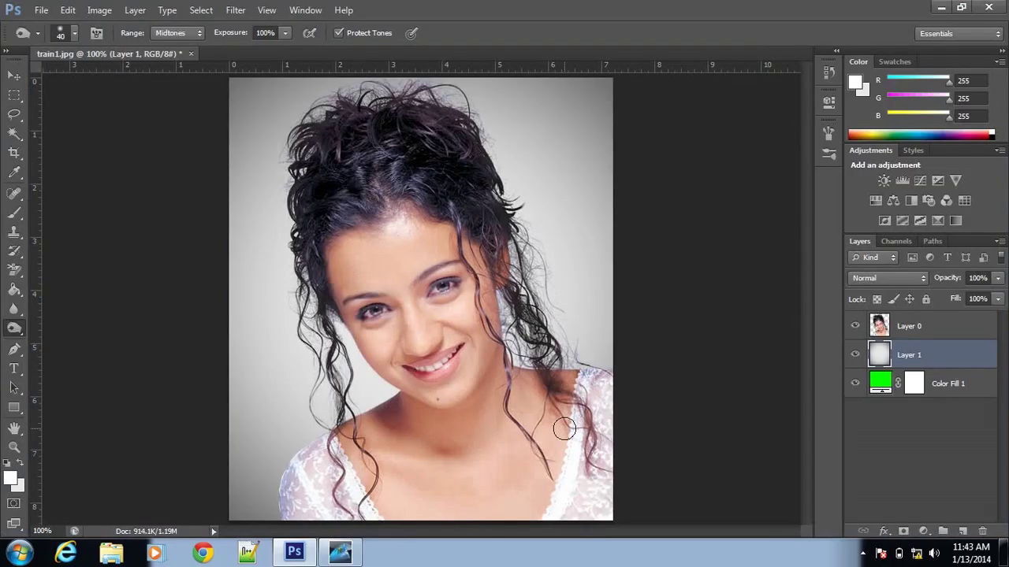